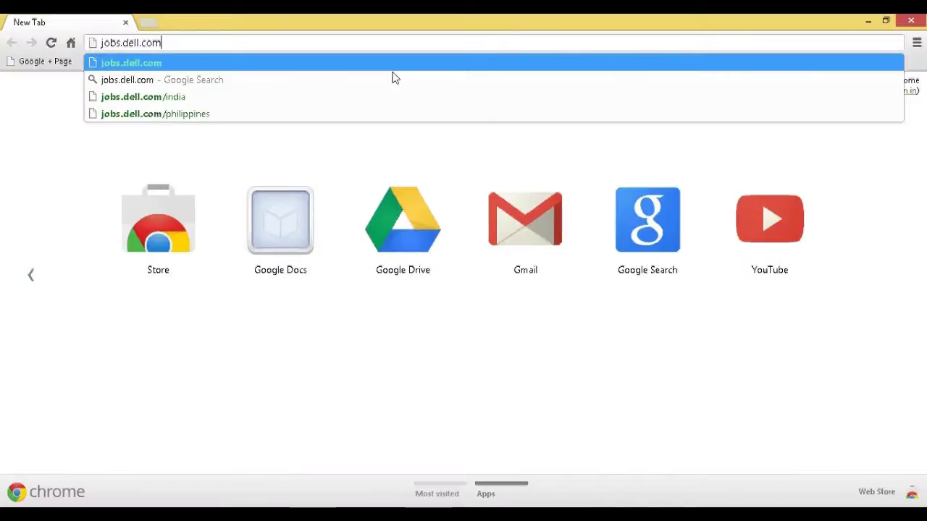
# Step: Load jobs.dell.com and open the application-status privacy agreement page in a new tab
pyautogui.press('Return')
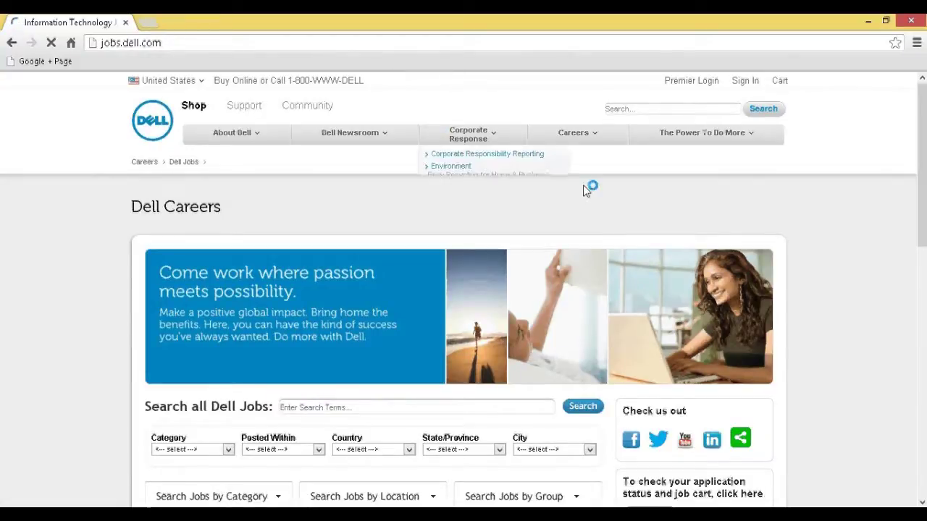
pyautogui.scroll(-3, 585, 189)
pyautogui.scroll(-1, 583, 185)
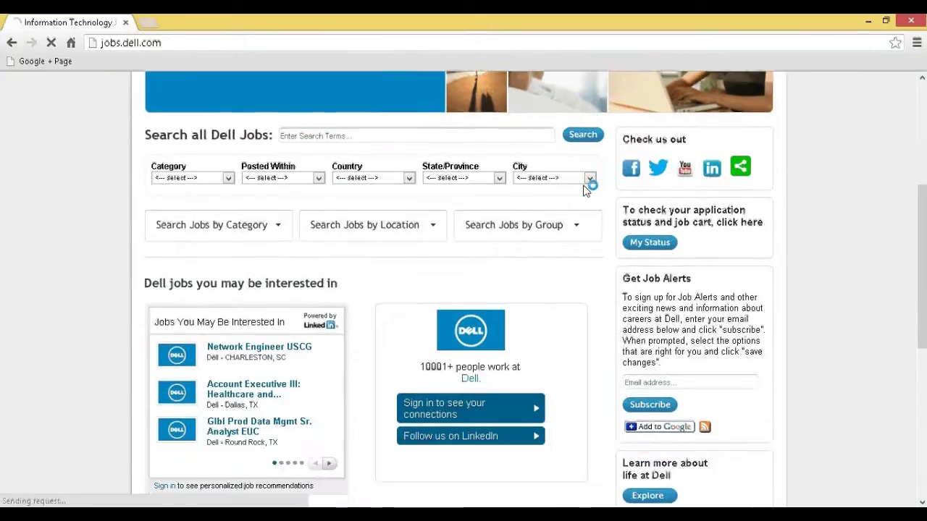
pyautogui.click(649, 244)
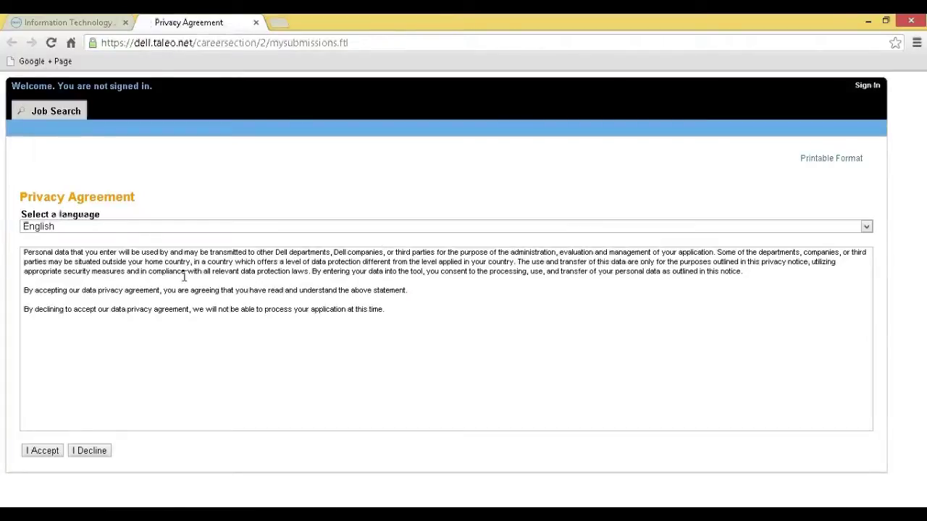
# Step: Accept the privacy agreement and choose New User on the login page
pyautogui.click(47, 455)
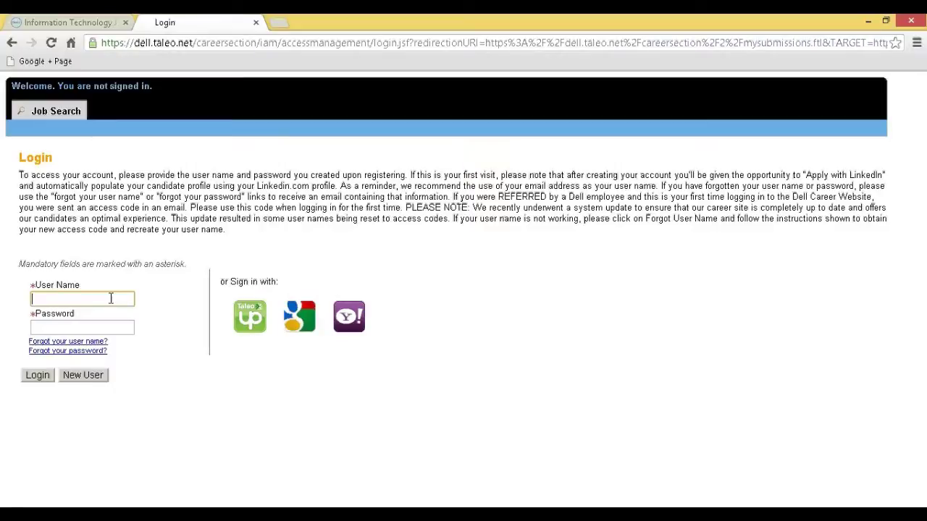
pyautogui.click(92, 323)
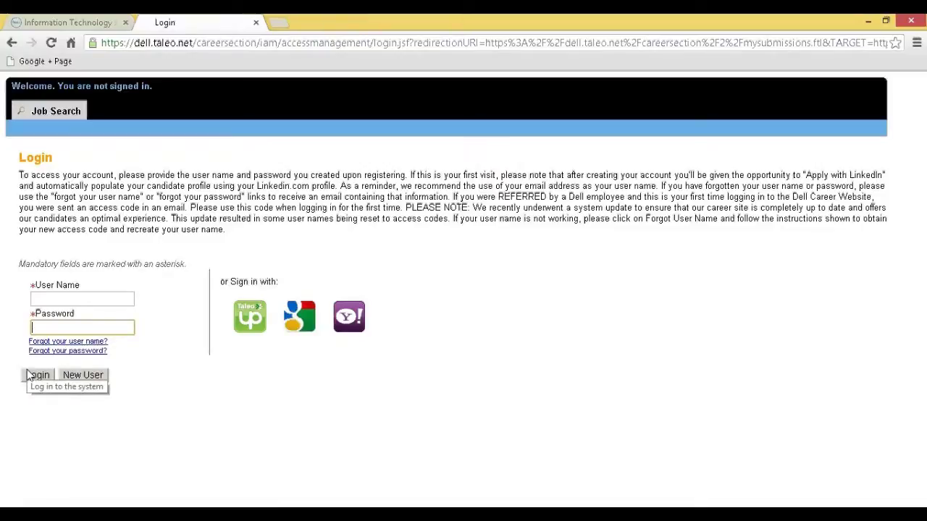
pyautogui.click(102, 375)
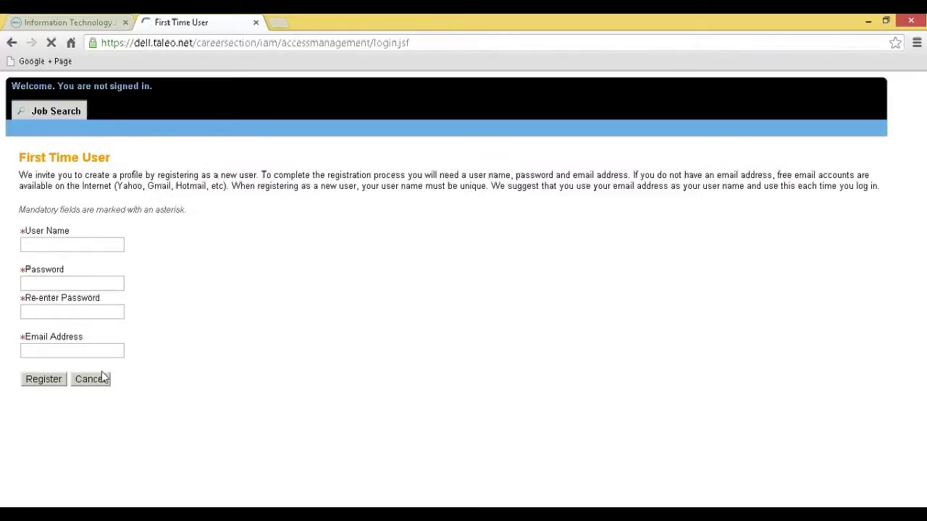
# Step: Register a new account with a user name, password, confirmed password and e-mail address
pyautogui.click(81, 243)
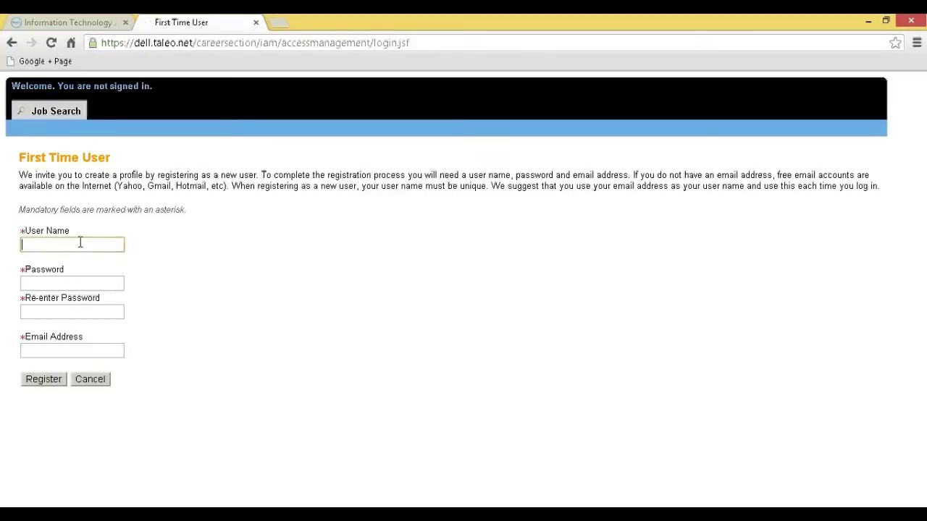
pyautogui.click(64, 284)
pyautogui.click(49, 311)
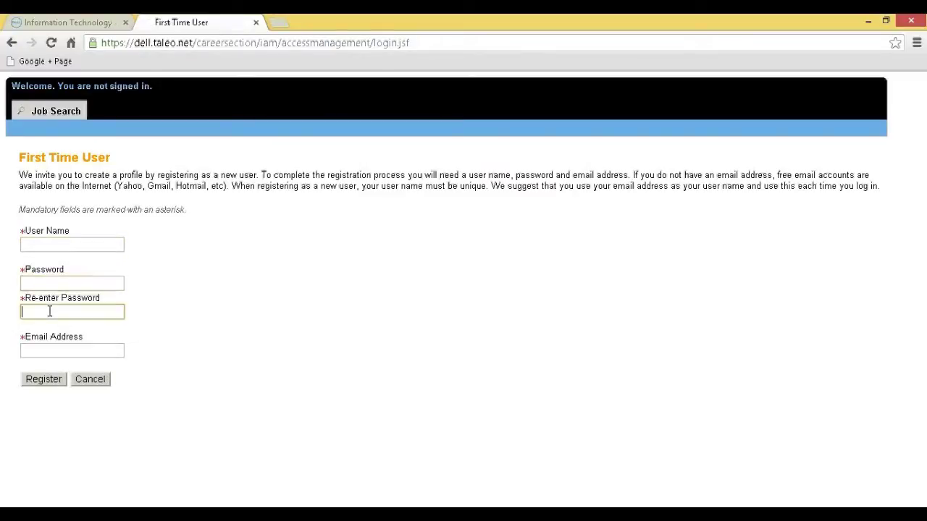
pyautogui.click(31, 347)
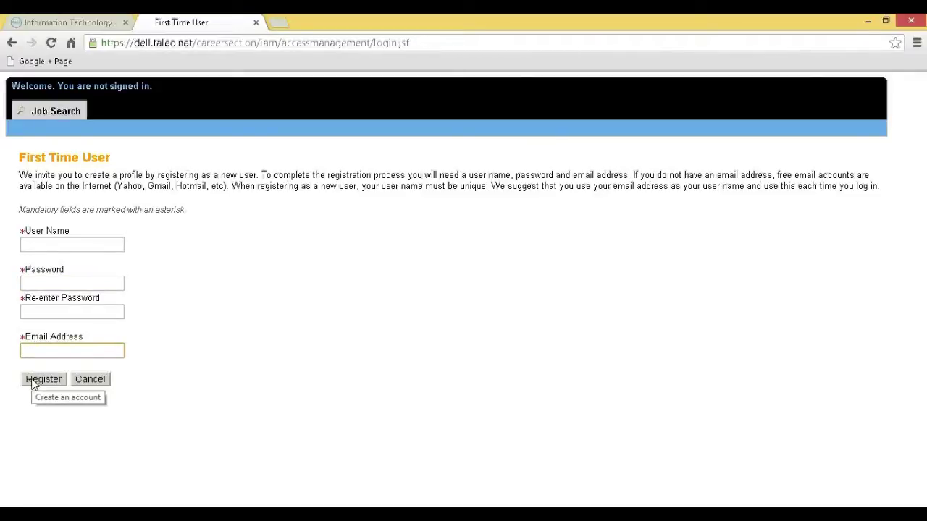
pyautogui.click(33, 381)
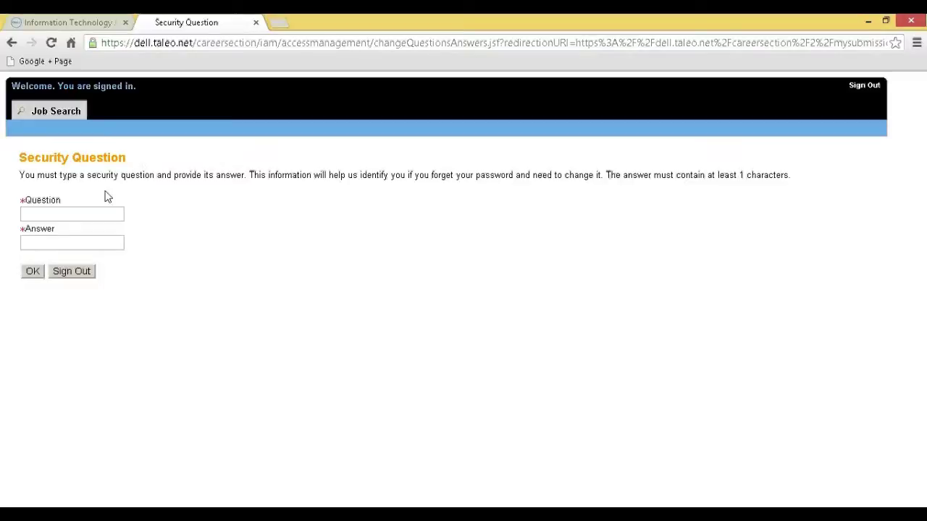
# Step: Set a security question and answer, then continue to Step 1 of the profile
pyautogui.click(87, 217)
pyautogui.click(72, 243)
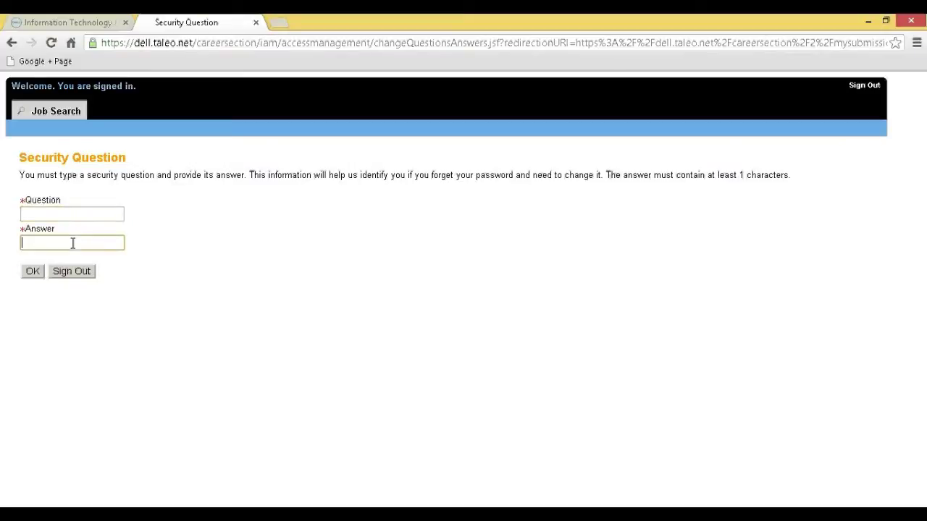
pyautogui.click(33, 273)
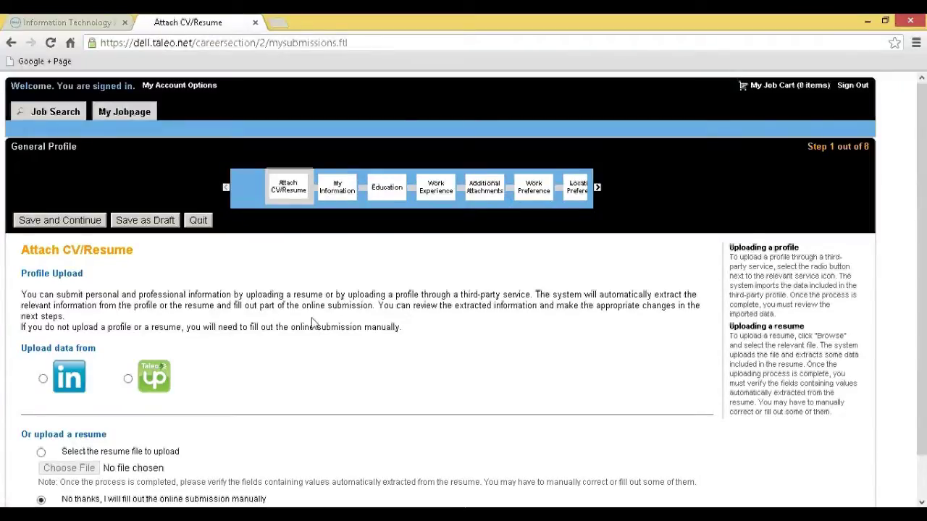
# Step: Skip the resume upload, opting to fill out the submission manually, and save
pyautogui.scroll(-1, 313, 324)
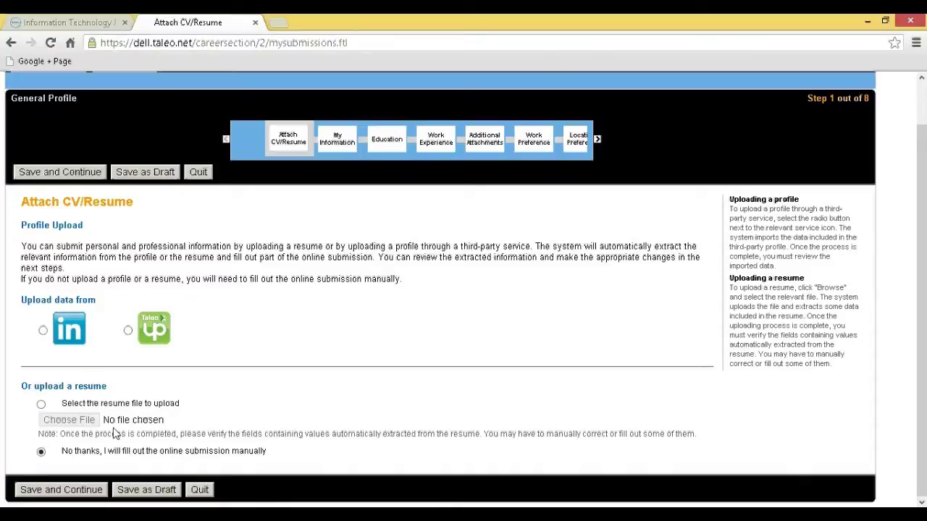
pyautogui.click(42, 405)
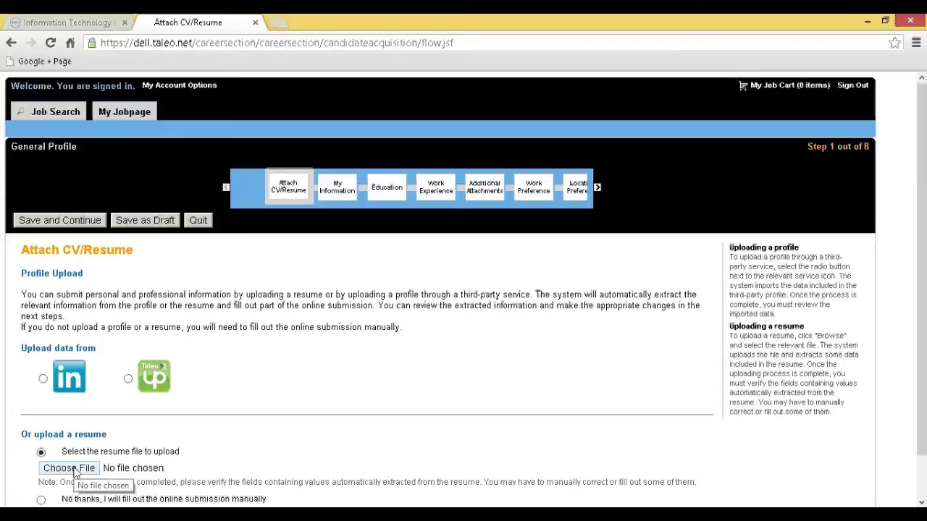
pyautogui.scroll(-1, 73, 472)
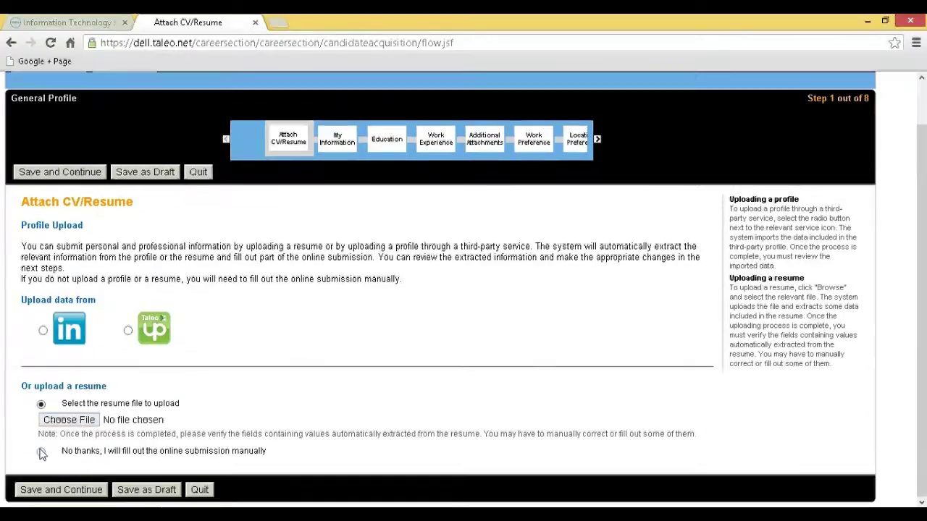
pyautogui.click(43, 452)
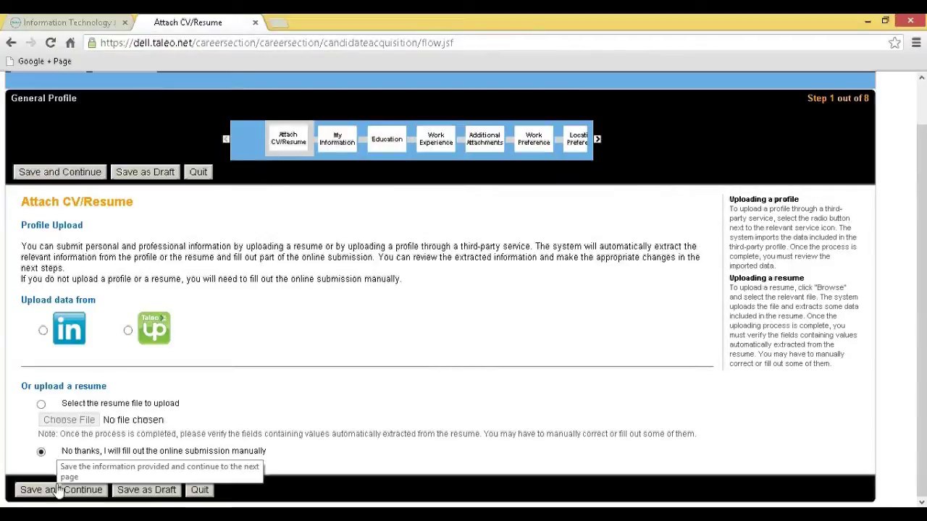
pyautogui.click(58, 490)
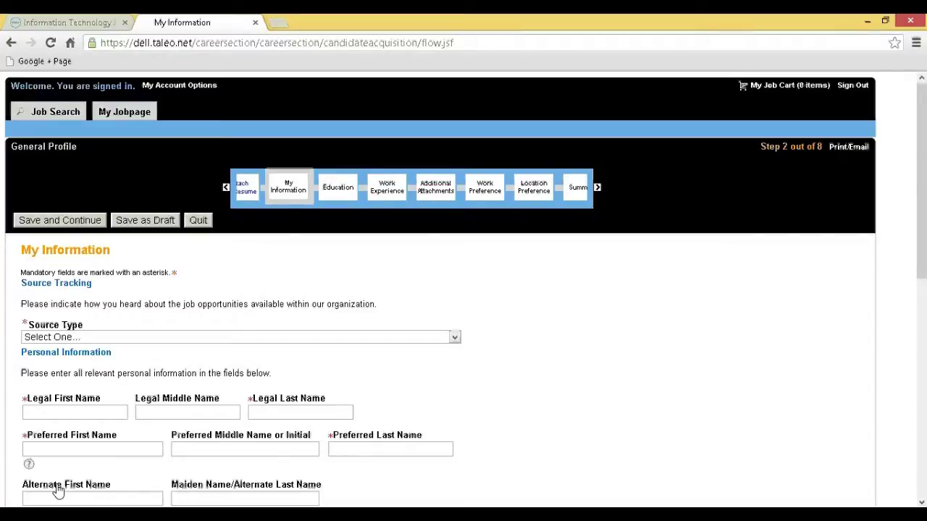
# Step: Enter the legal first name and the other personal details on My Information
pyautogui.scroll(-2, 198, 305)
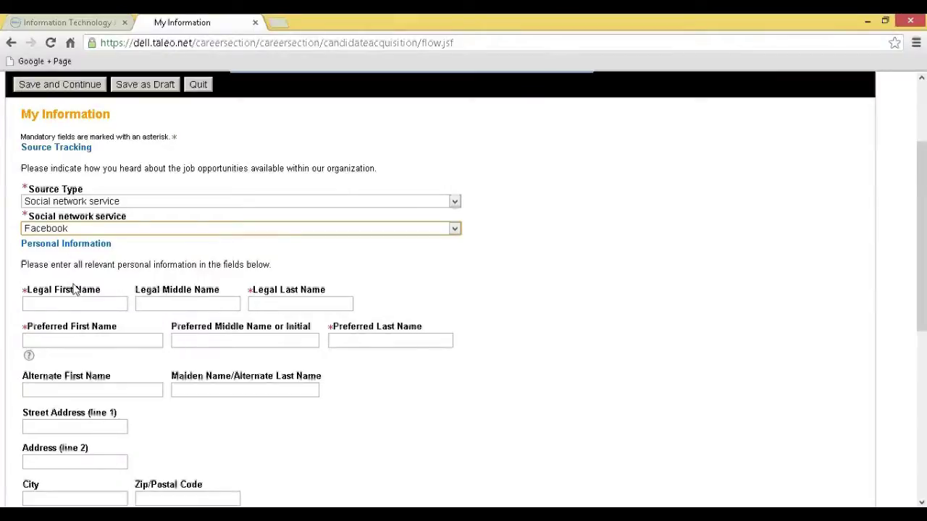
pyautogui.click(73, 299)
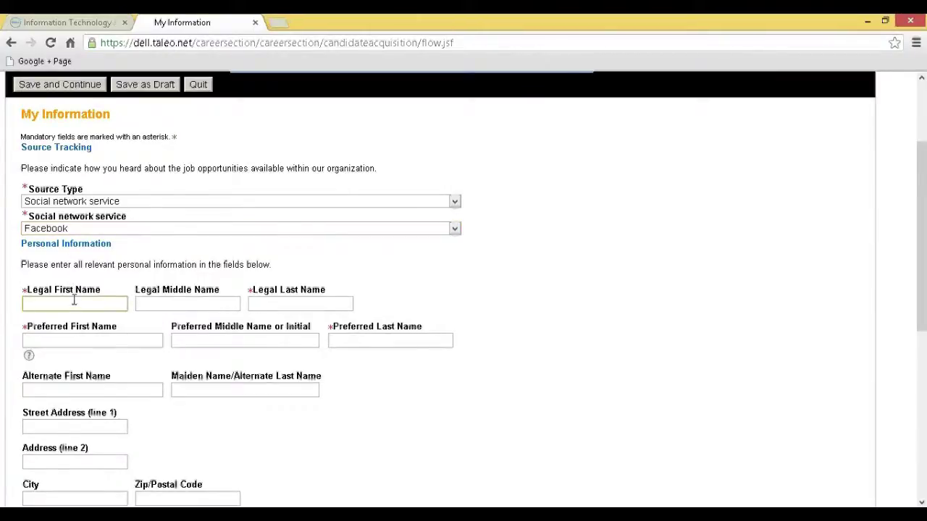
pyautogui.scroll(-1, 75, 302)
pyautogui.scroll(-1, 80, 290)
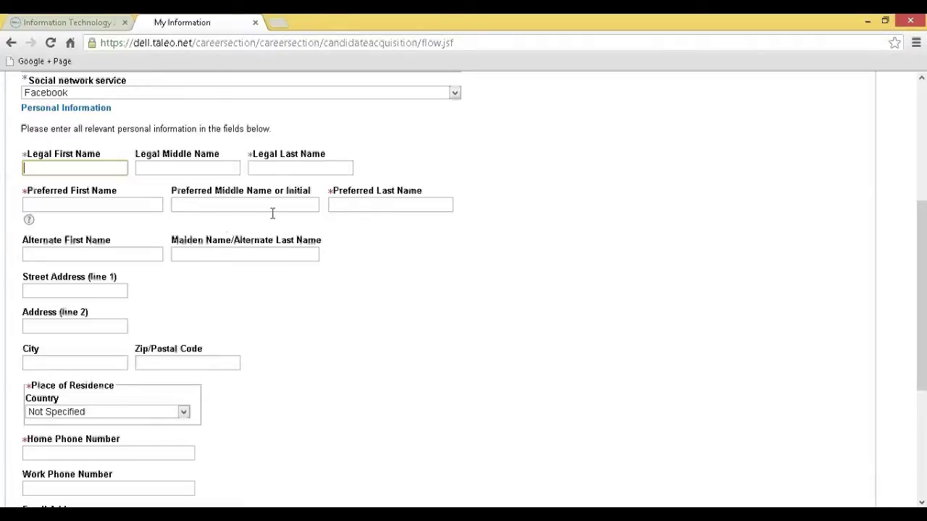
pyautogui.scroll(-1, 169, 238)
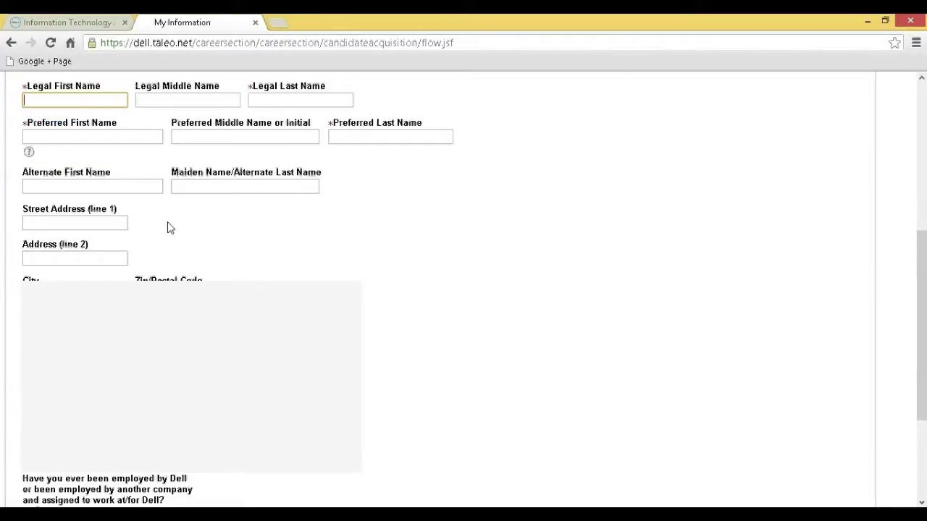
pyautogui.scroll(-1, 181, 221)
pyautogui.scroll(-1, 215, 217)
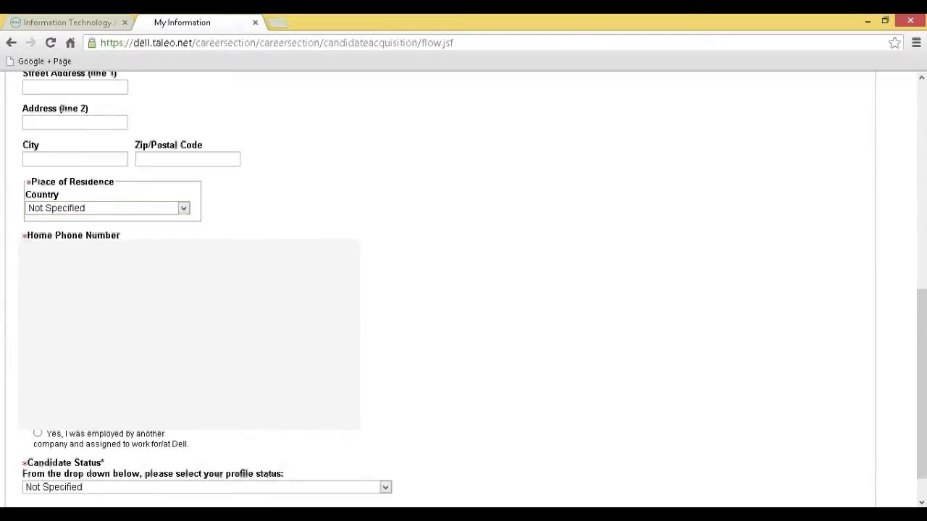
# Step: Enter the home phone number, answer never employed by Dell, and save
pyautogui.click(72, 250)
pyautogui.scroll(-1, 72, 250)
pyautogui.click(66, 358)
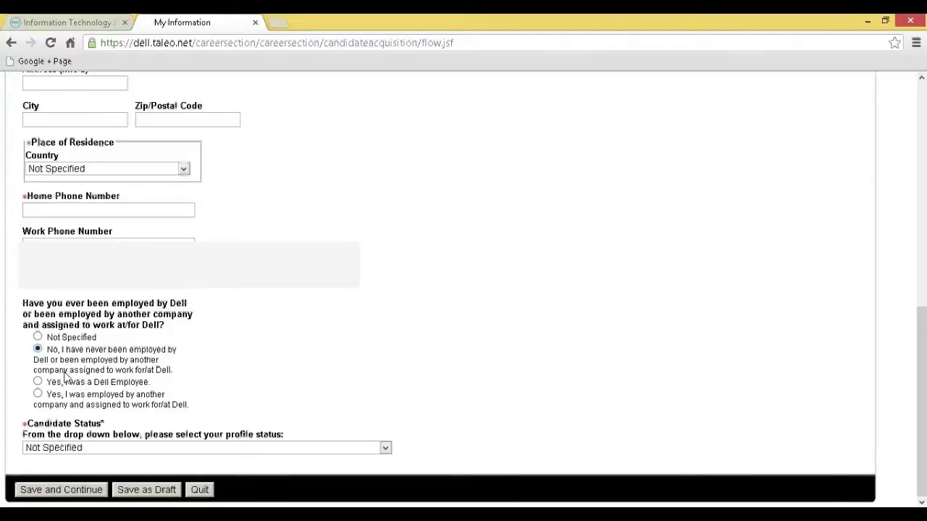
pyautogui.click(45, 491)
# Step: Leave institution, program, level (Not Specified), month and year at defaults and save Education
pyautogui.scroll(-3, 299, 157)
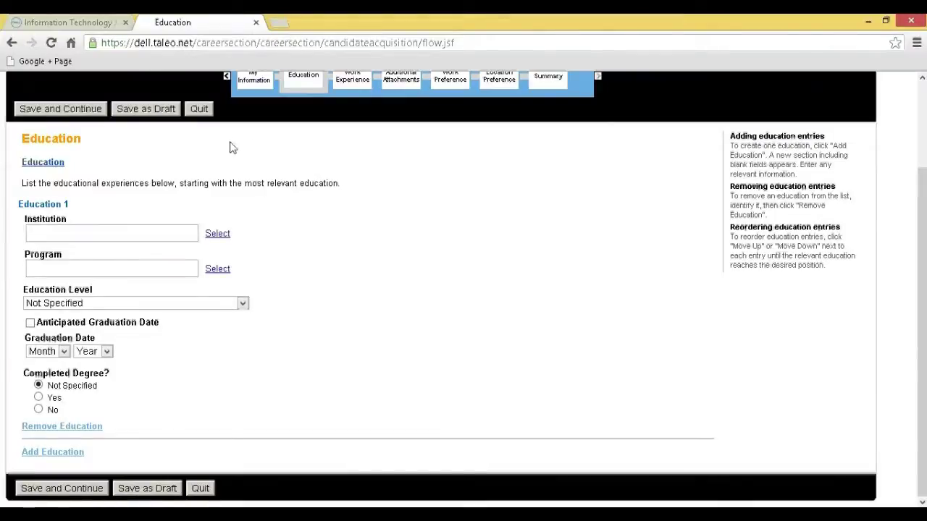
pyautogui.click(106, 232)
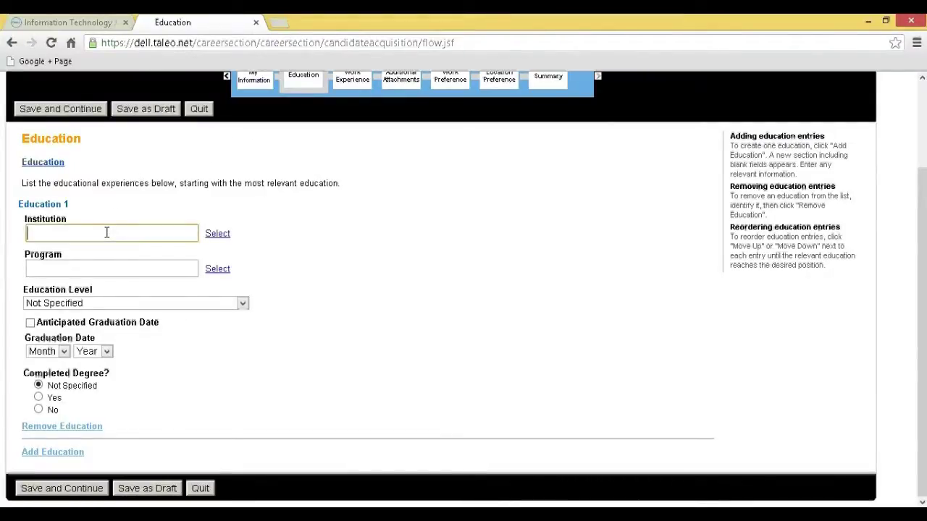
pyautogui.click(84, 265)
pyautogui.click(84, 302)
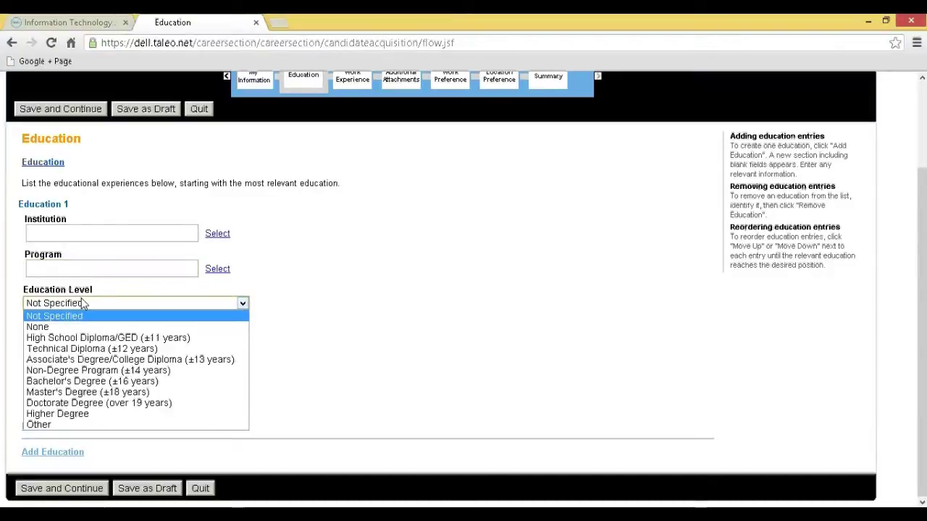
pyautogui.click(84, 303)
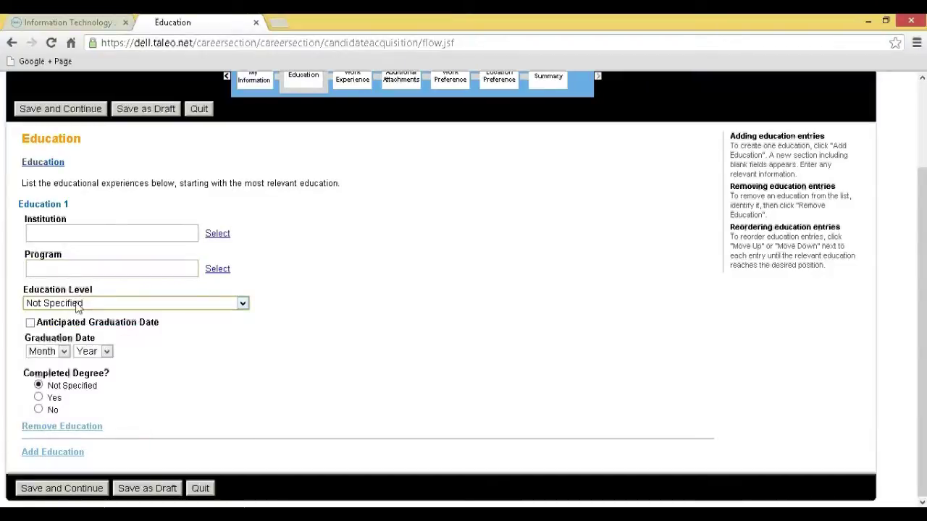
pyautogui.click(61, 353)
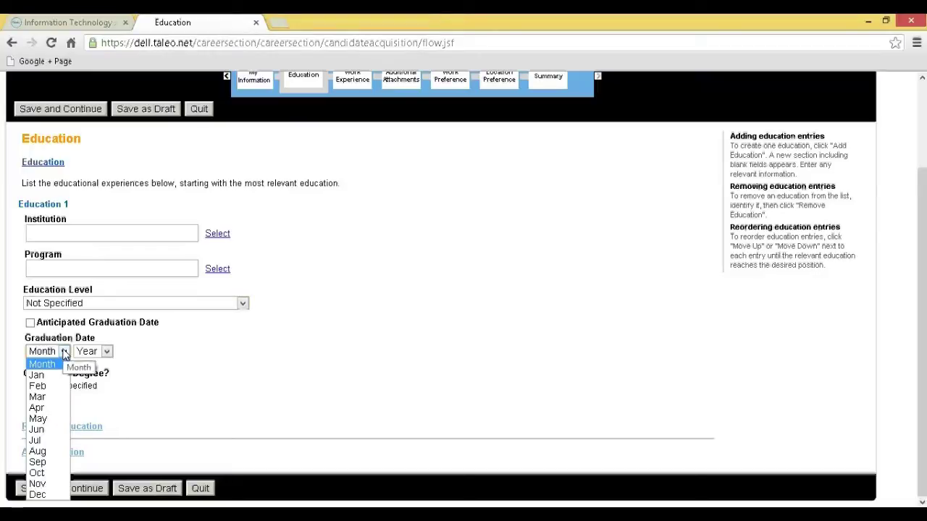
pyautogui.click(62, 354)
pyautogui.click(106, 353)
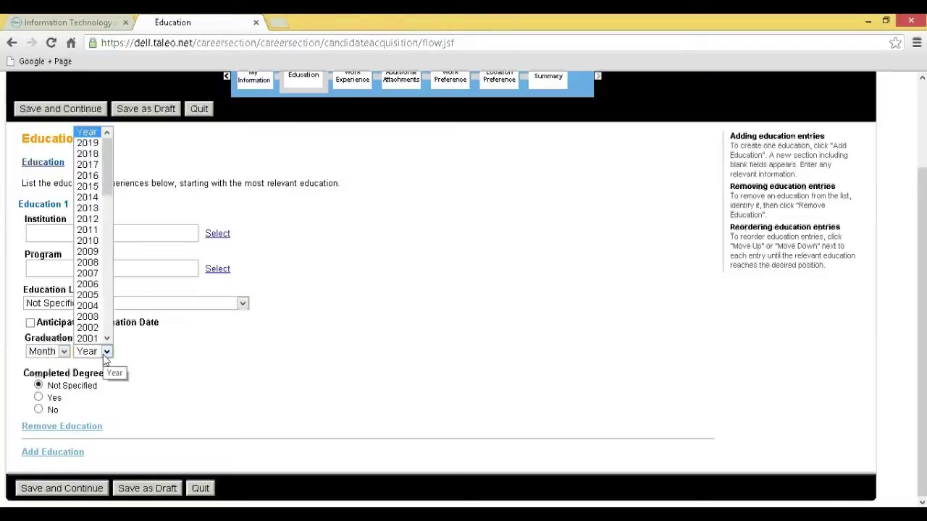
pyautogui.click(105, 353)
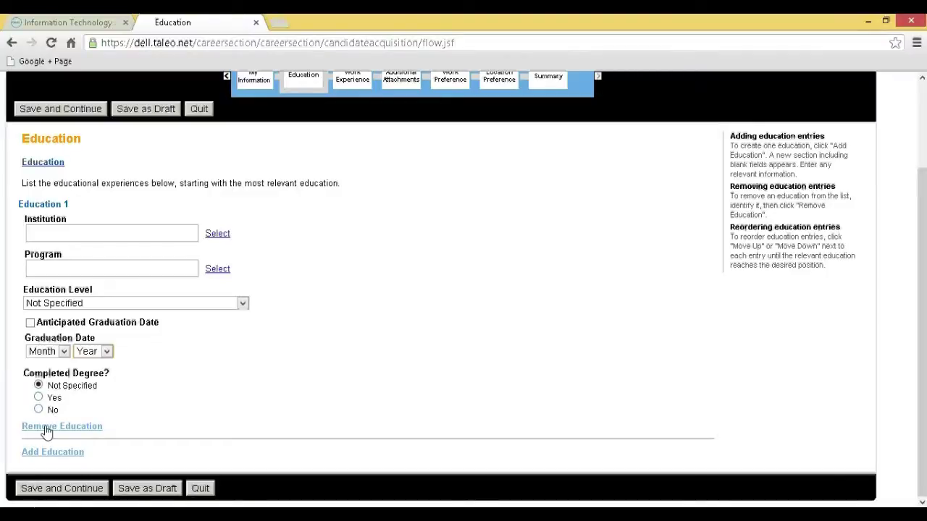
pyautogui.click(35, 488)
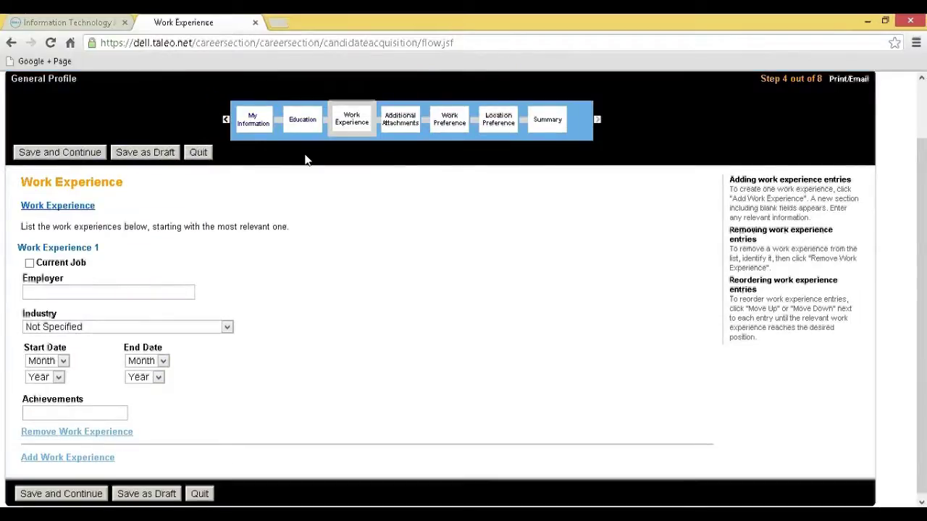
# Step: Remove the blank Work Experience 1 entry and continue to Additional Attachments
pyautogui.click(84, 293)
pyautogui.click(84, 328)
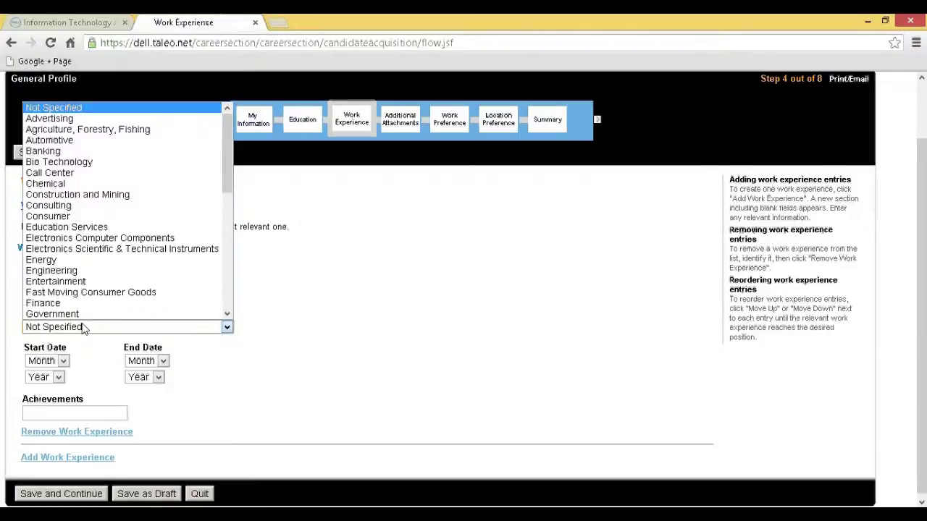
pyautogui.click(84, 327)
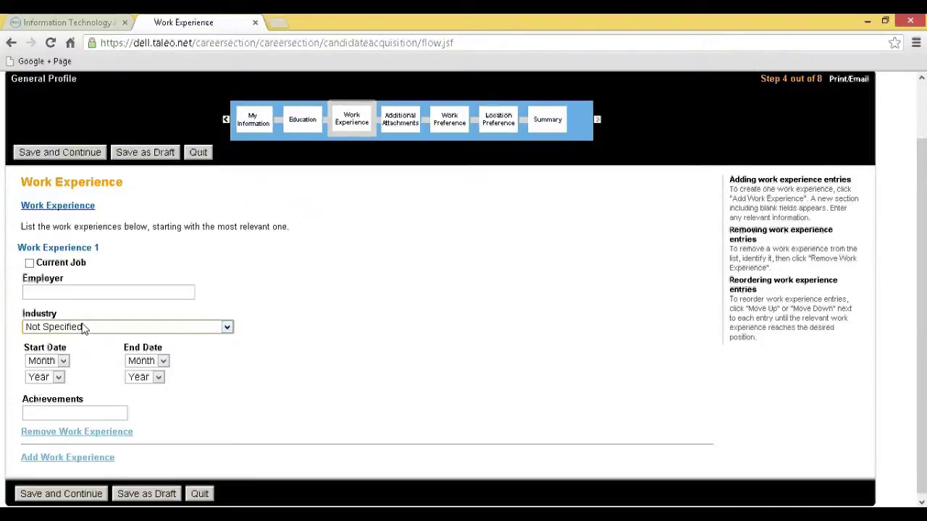
pyautogui.click(97, 439)
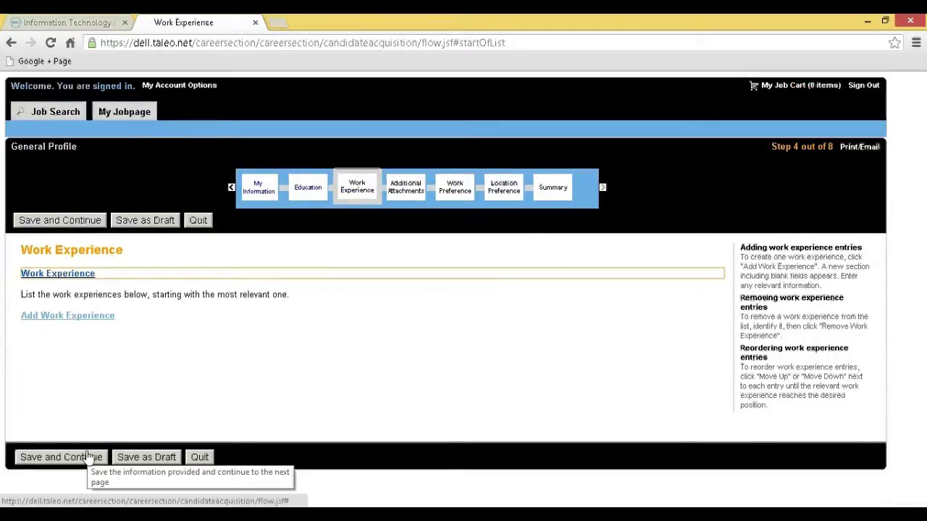
pyautogui.click(87, 457)
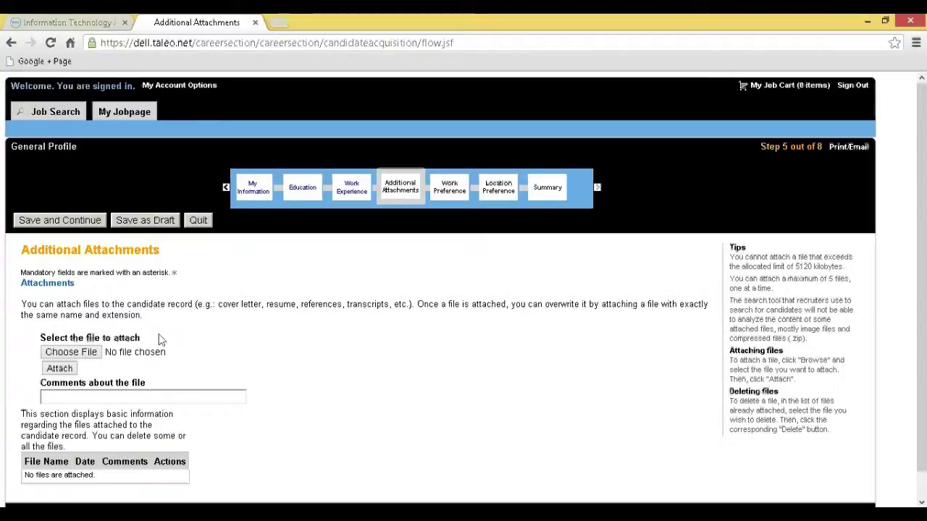
# Step: Scroll through Additional Attachments without attaching any file
pyautogui.scroll(-1, 160, 339)
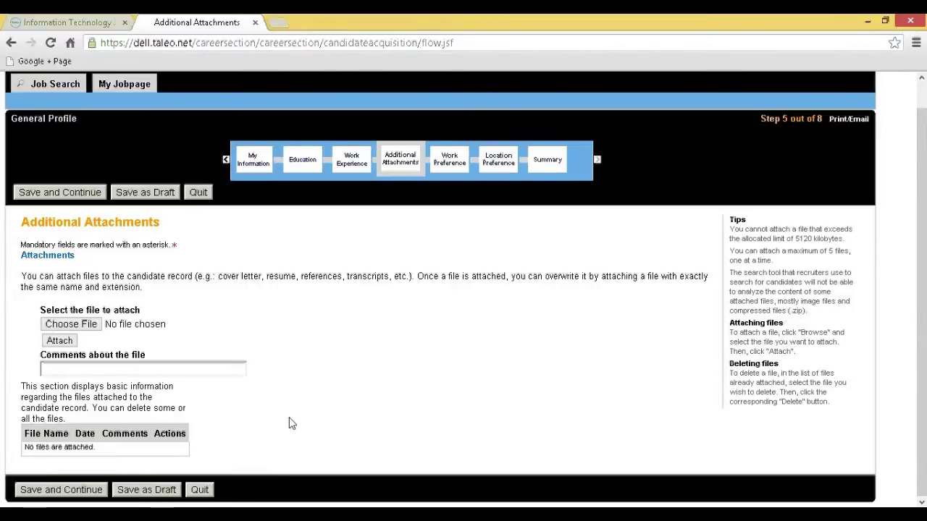
pyautogui.scroll(-2, 364, 267)
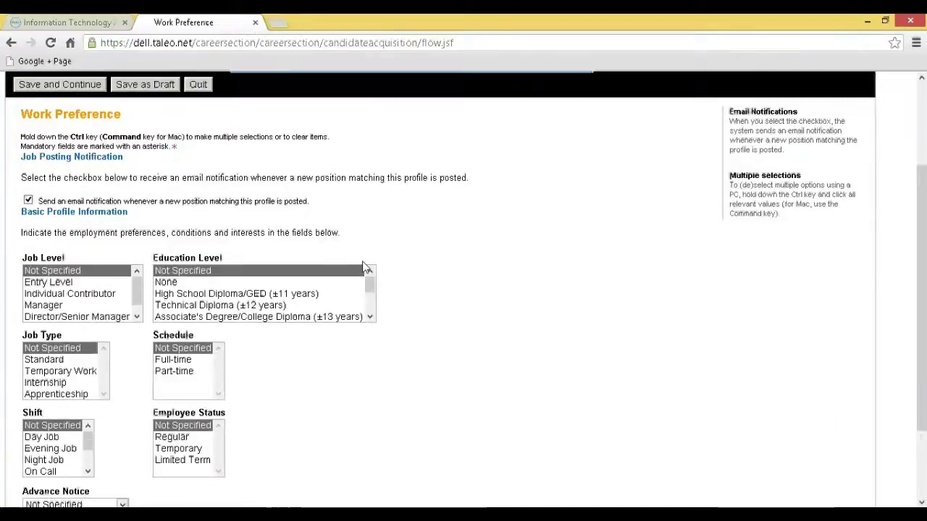
# Step: Set job level to Entry Level and education level to Bachelor's Degree (±16 years)
pyautogui.scroll(-2, 399, 248)
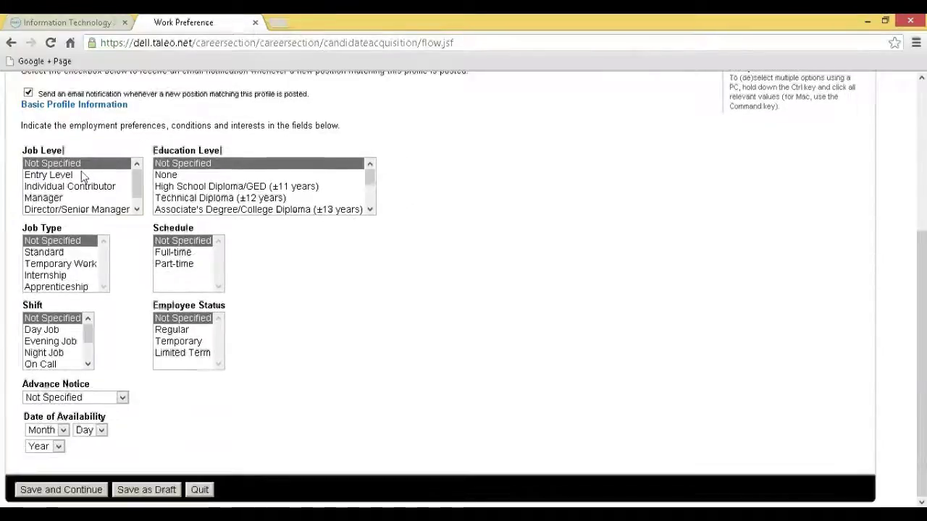
pyautogui.click(83, 175)
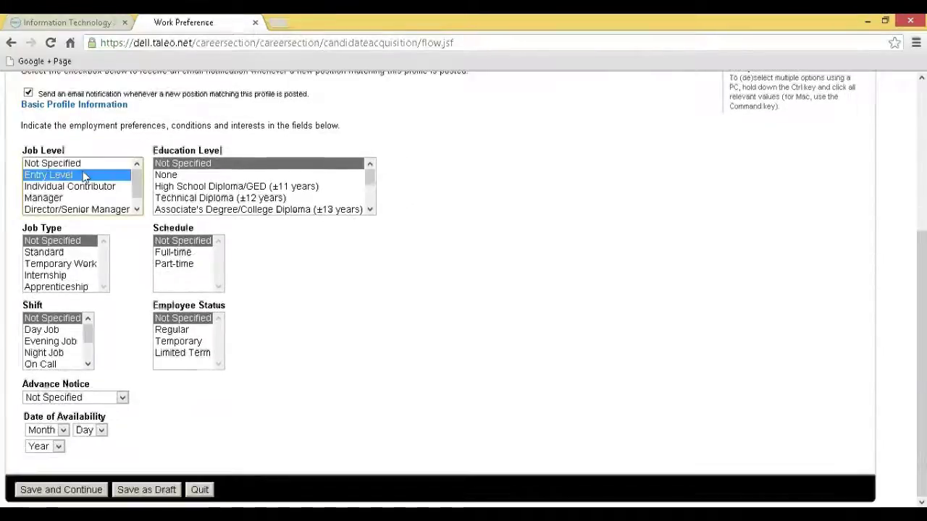
pyautogui.click(369, 209)
pyautogui.click(368, 210)
pyautogui.click(330, 202)
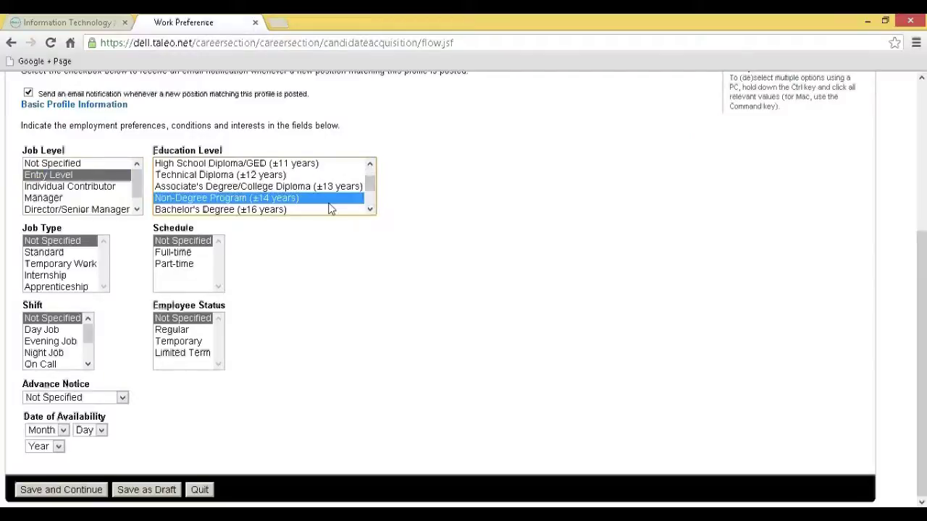
pyautogui.click(311, 209)
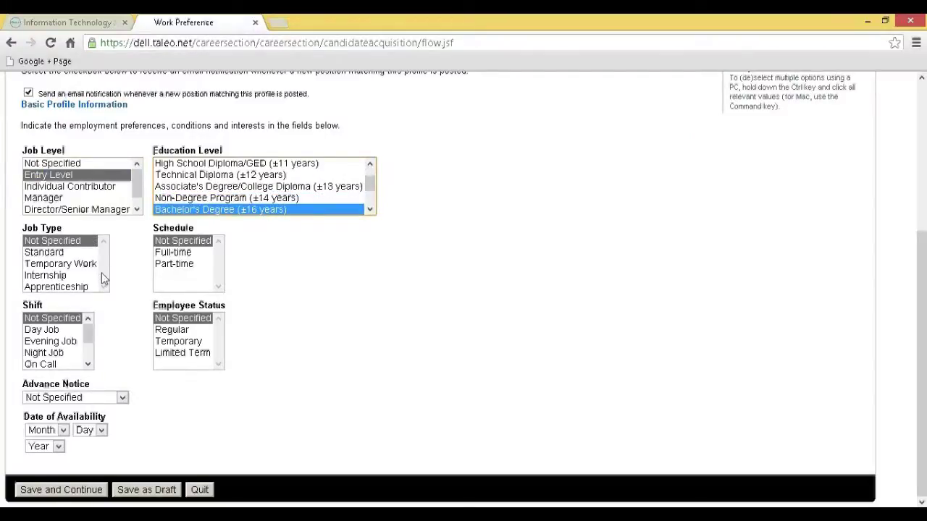
# Step: Choose Standard, Full-time, Day Job, Regular and No Notice Necessary, then save preferences
pyautogui.click(58, 252)
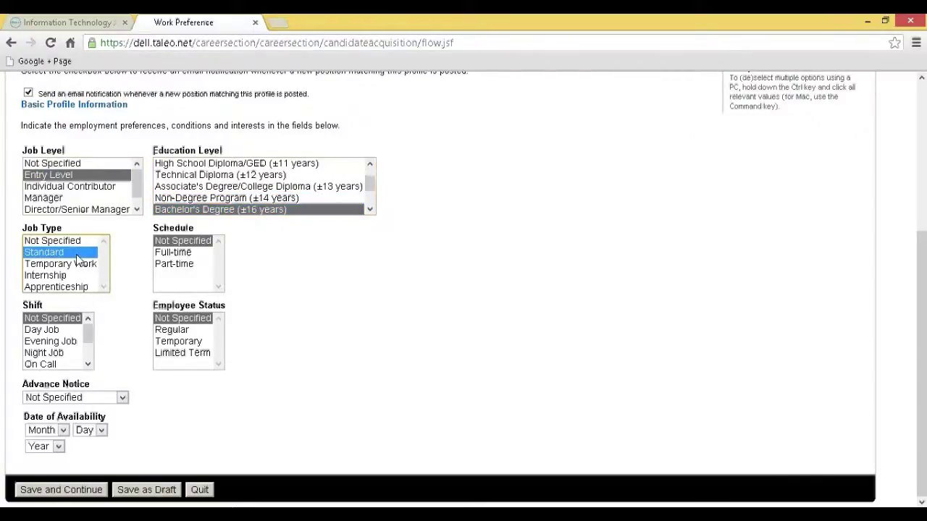
pyautogui.click(161, 255)
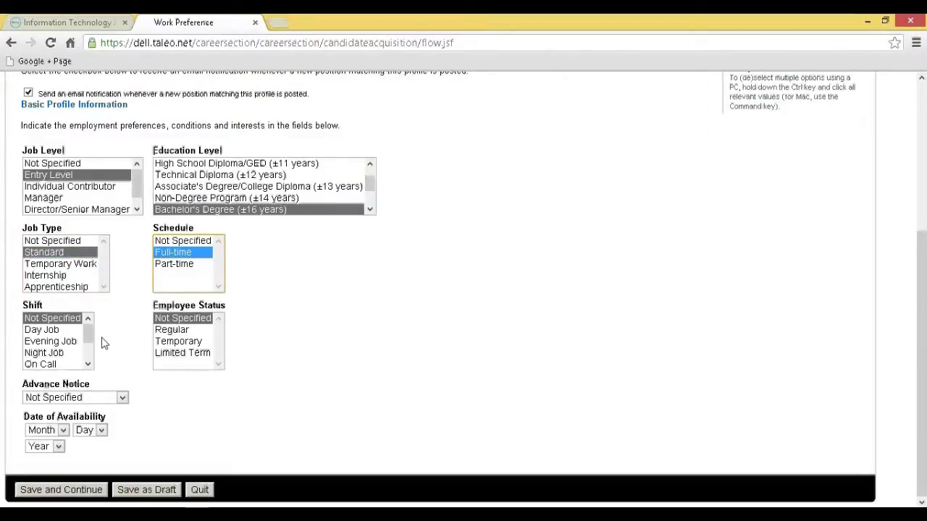
pyautogui.click(75, 330)
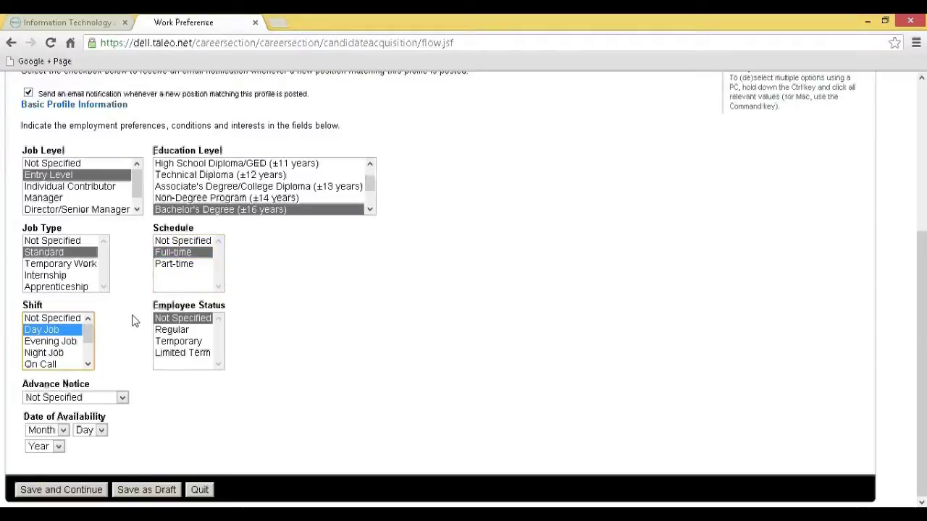
pyautogui.click(173, 331)
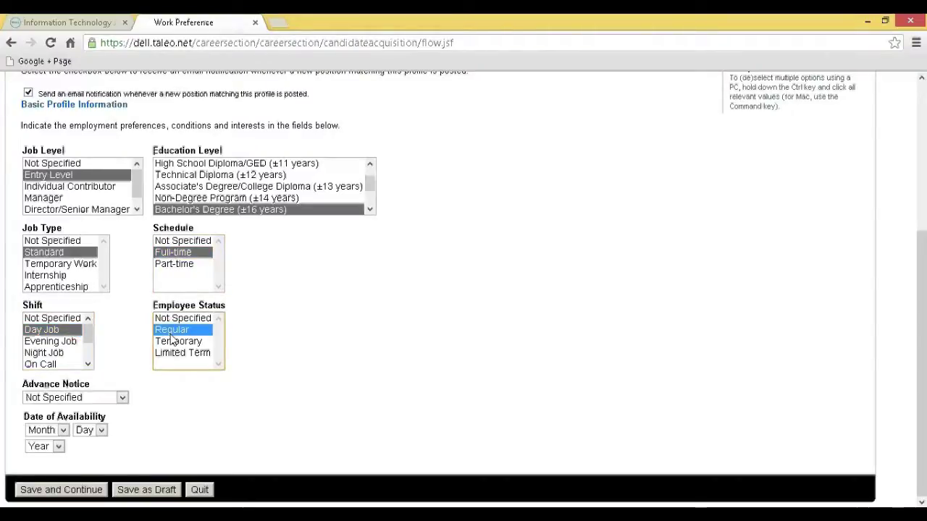
pyautogui.press('Tab')
pyautogui.press('Down')
pyautogui.press('Tab')
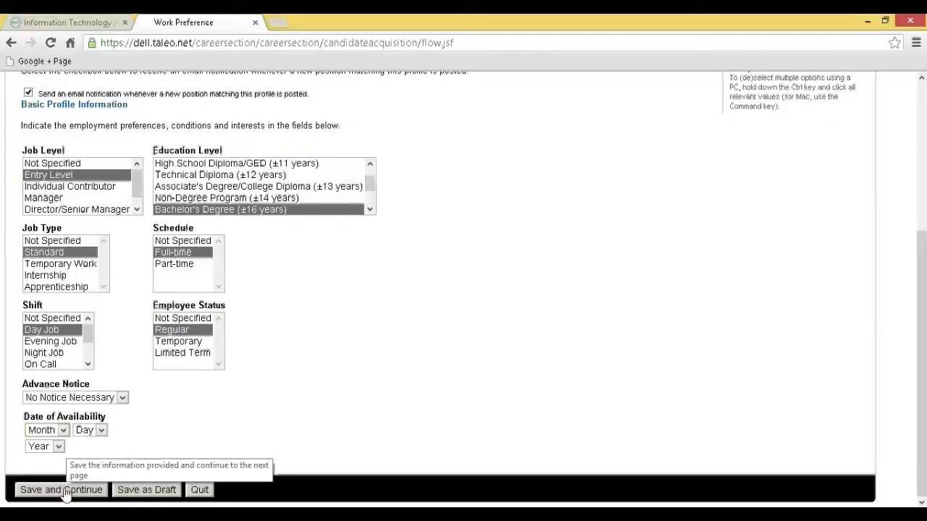
pyautogui.click(64, 491)
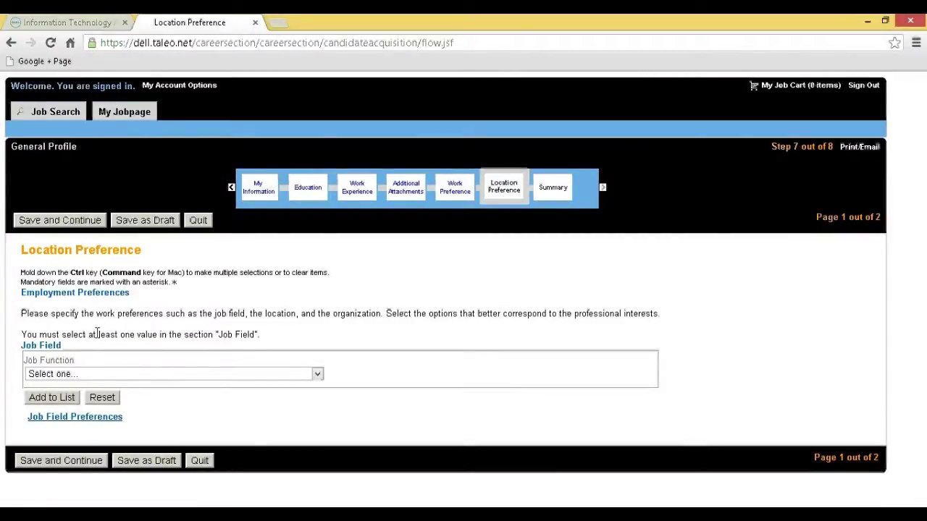
# Step: Add Information Technology - Software Development to the job field list and save
pyautogui.click(96, 374)
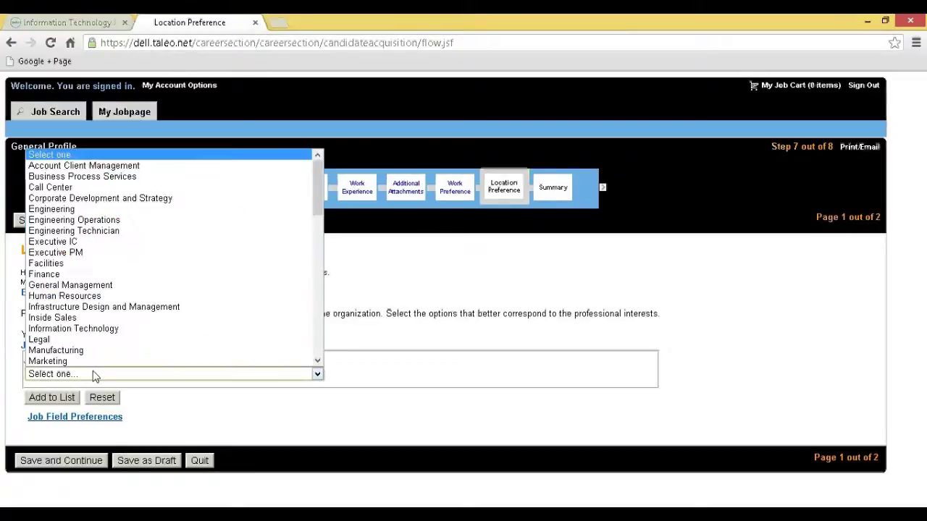
pyautogui.click(182, 330)
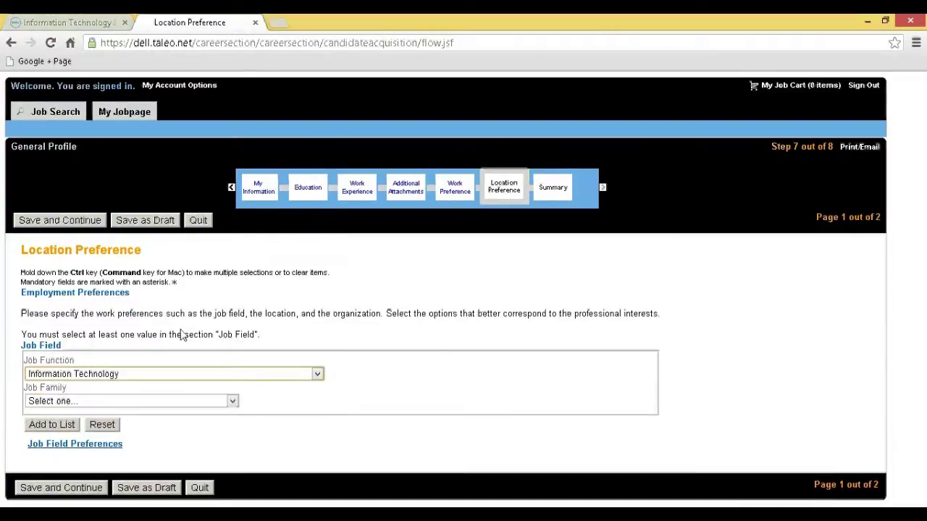
pyautogui.click(220, 405)
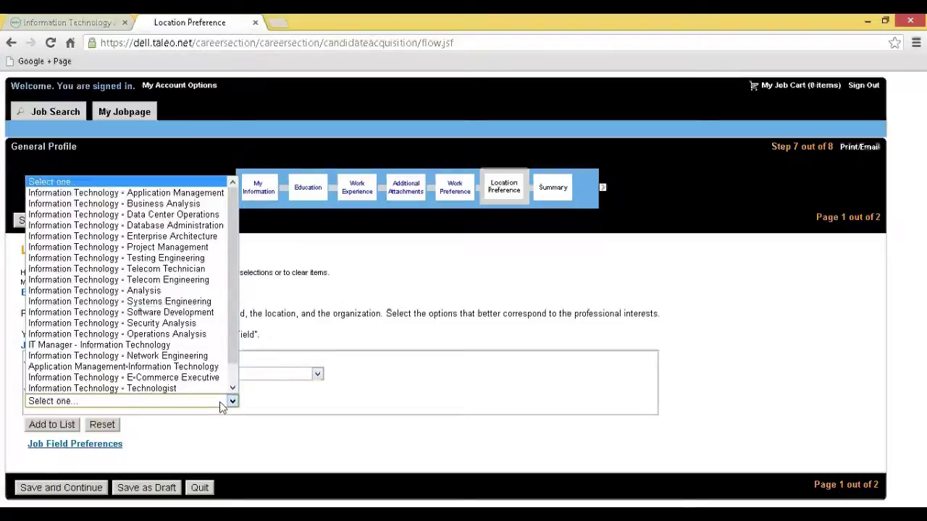
pyautogui.click(190, 319)
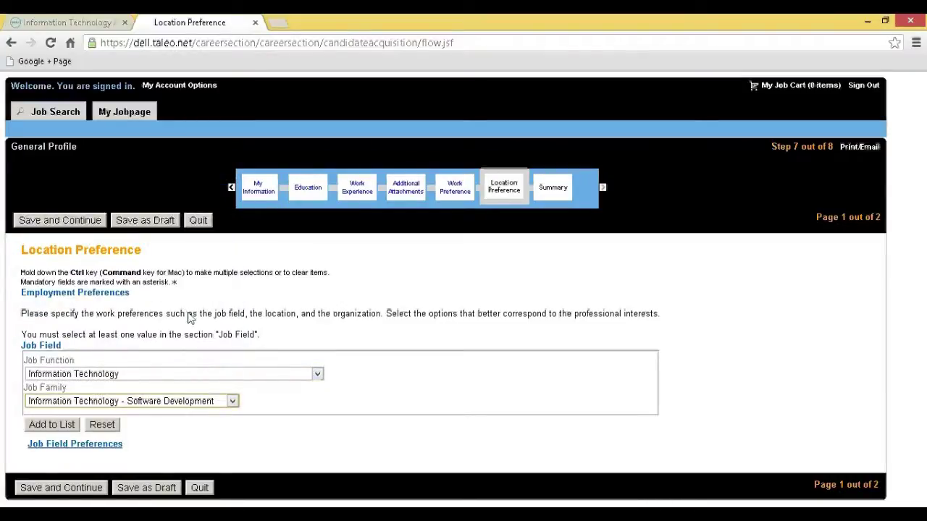
pyautogui.click(52, 425)
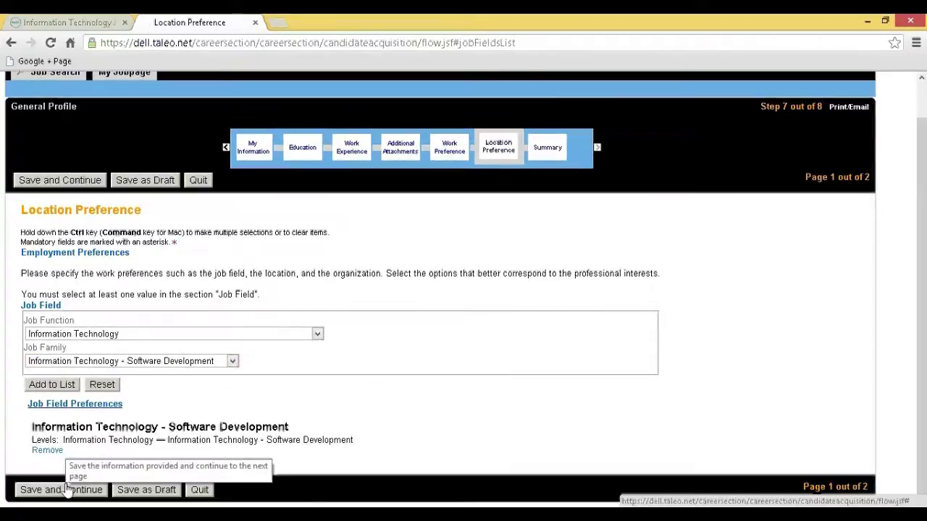
pyautogui.click(67, 489)
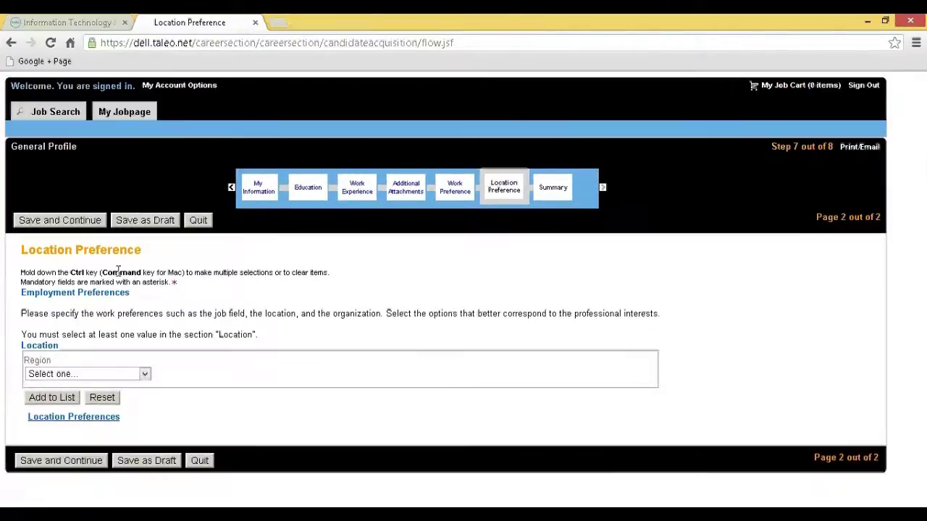
# Step: Choose region Asia Pacific, country India, state Andhra Pradesh and city Hyderabad
pyautogui.click(99, 374)
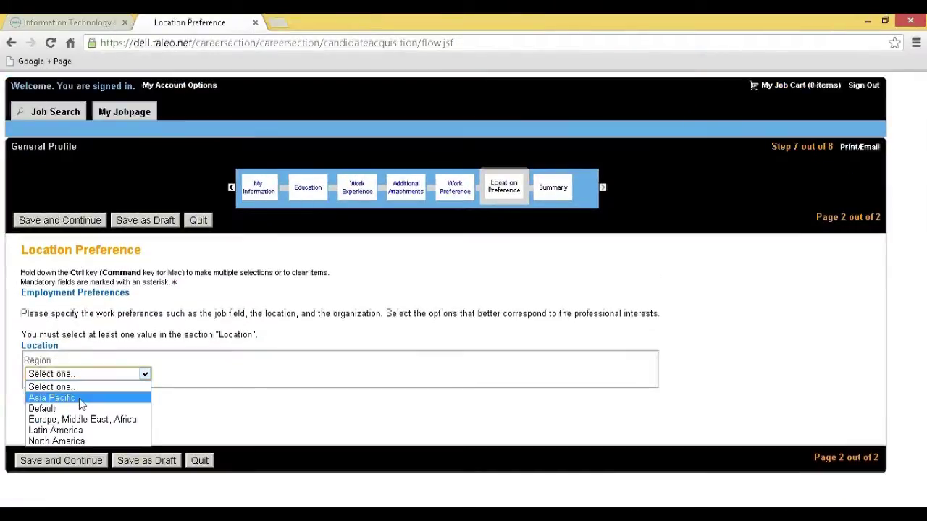
pyautogui.click(79, 399)
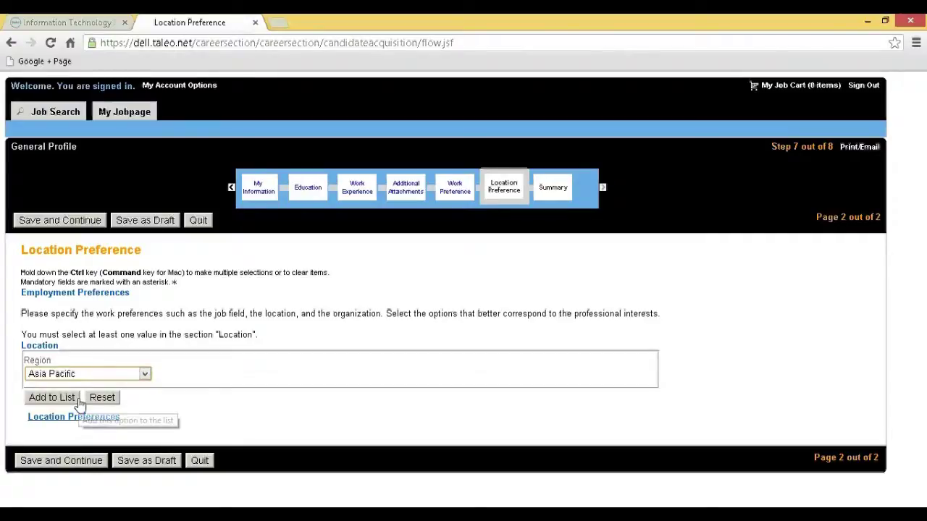
pyautogui.click(79, 402)
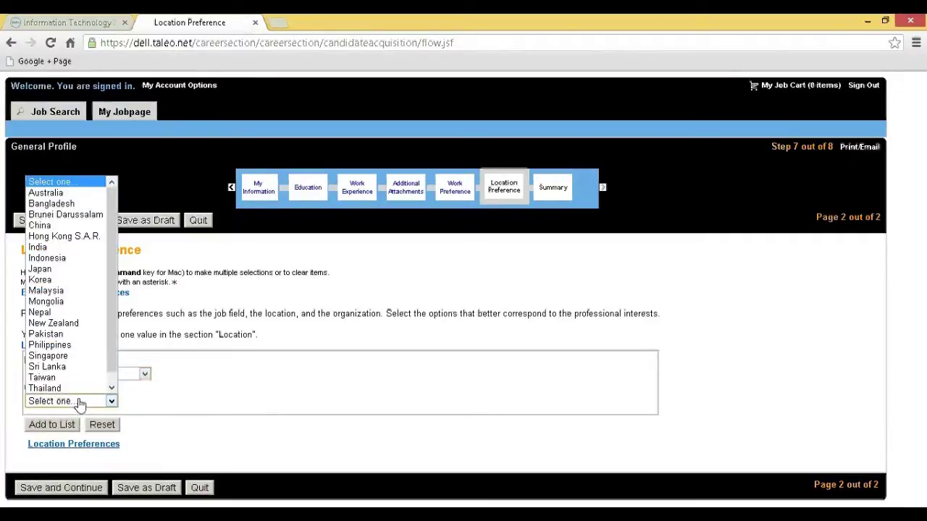
pyautogui.click(52, 249)
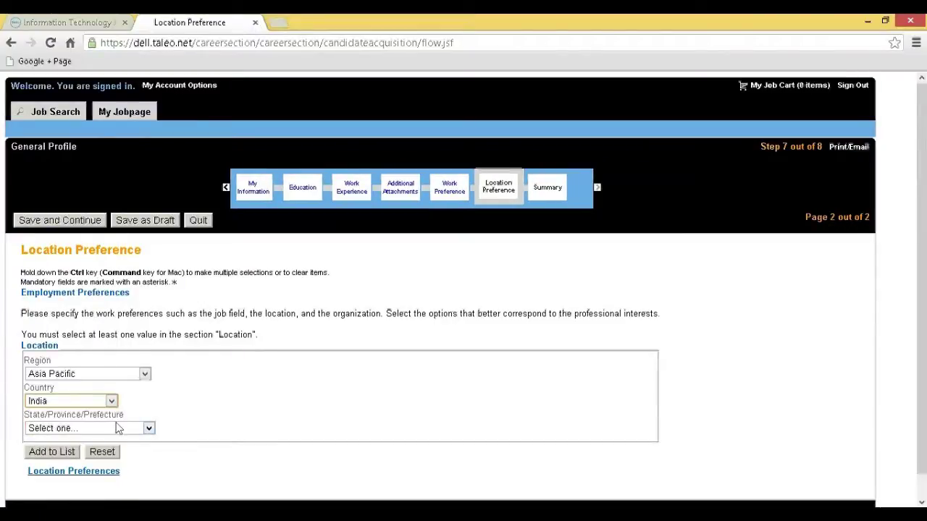
pyautogui.click(119, 429)
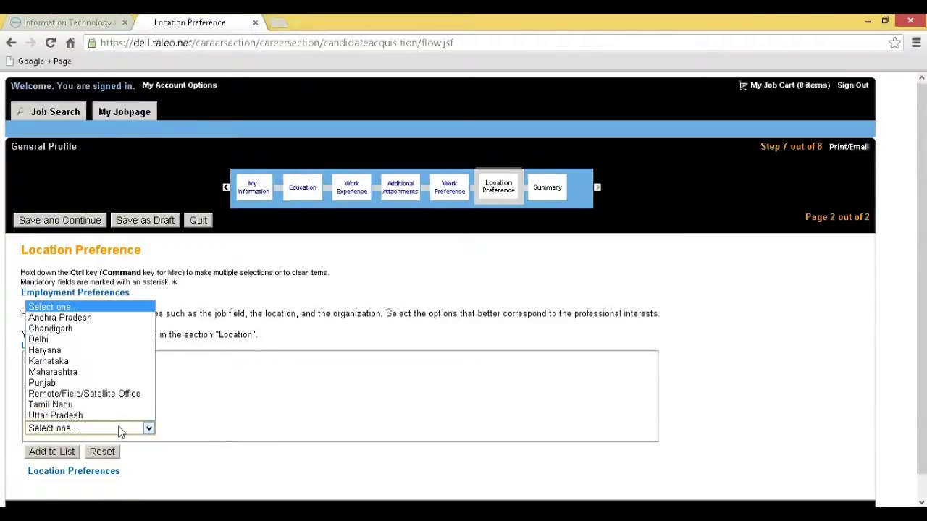
pyautogui.click(82, 322)
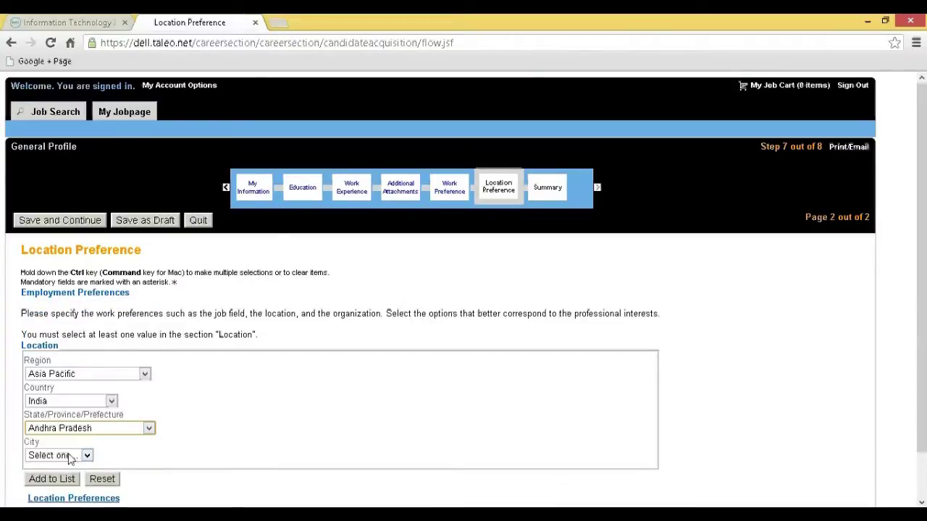
pyautogui.click(71, 456)
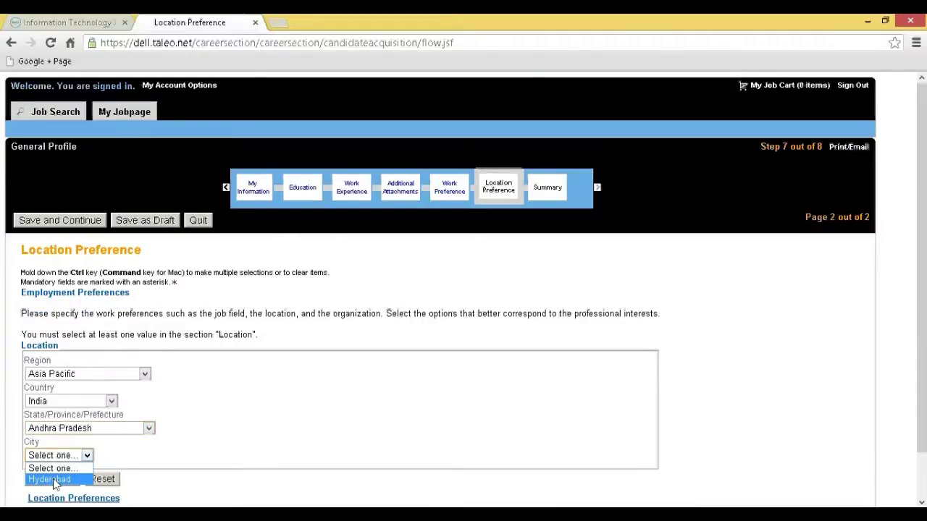
pyautogui.click(51, 480)
# Step: Add Hyderabad to the location preferences and save, reaching the Summary step (8 of 8)
pyautogui.click(54, 480)
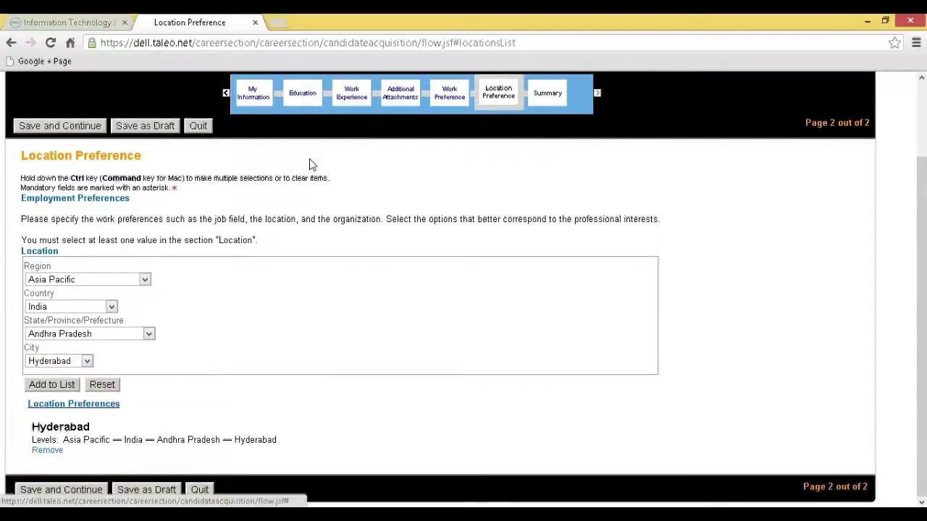
pyautogui.click(76, 489)
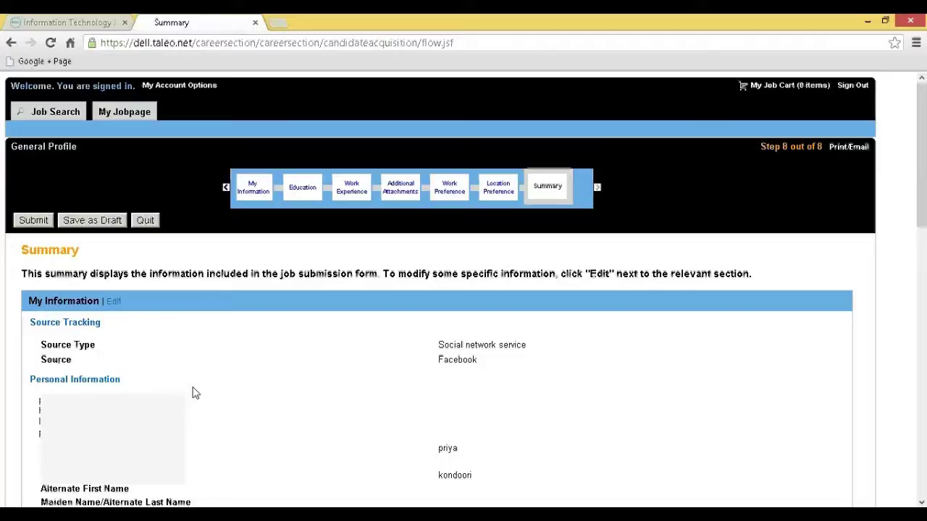
pyautogui.scroll(-12, 195, 400)
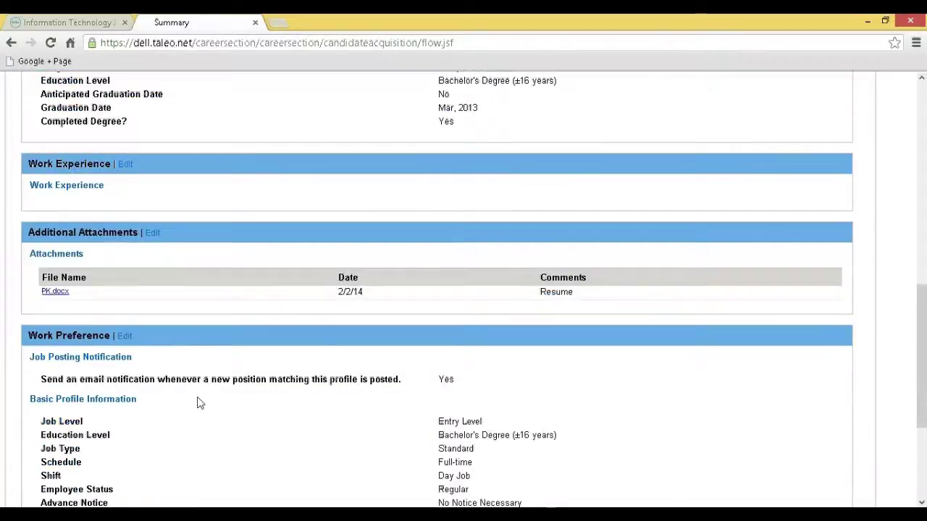
pyautogui.scroll(-1, 200, 403)
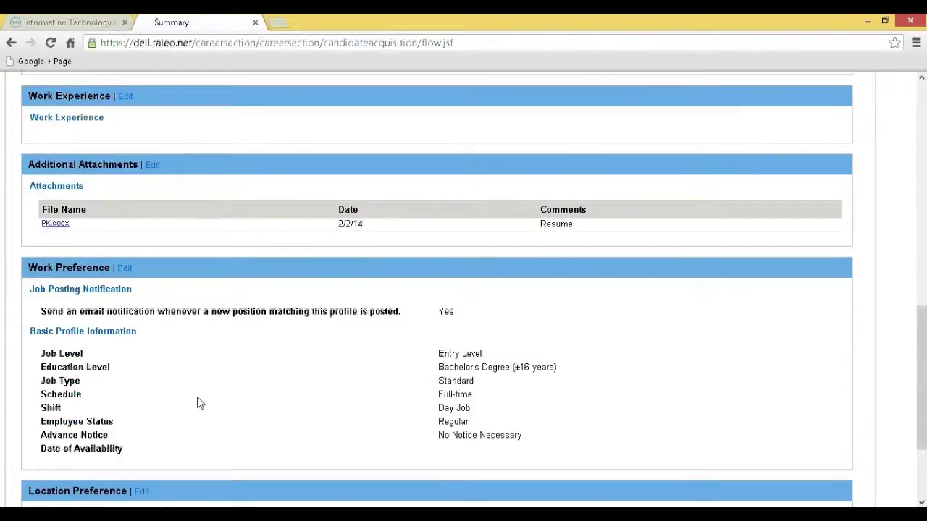
pyautogui.scroll(-2, 201, 404)
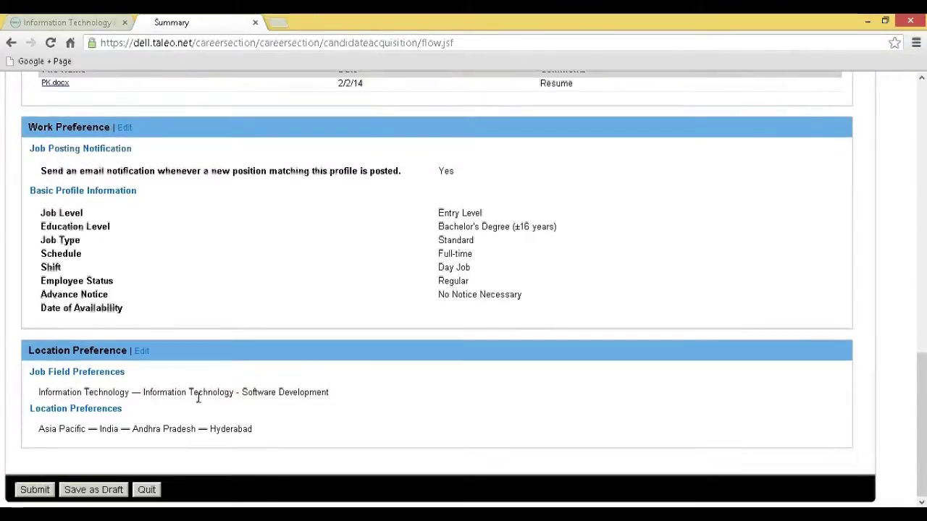